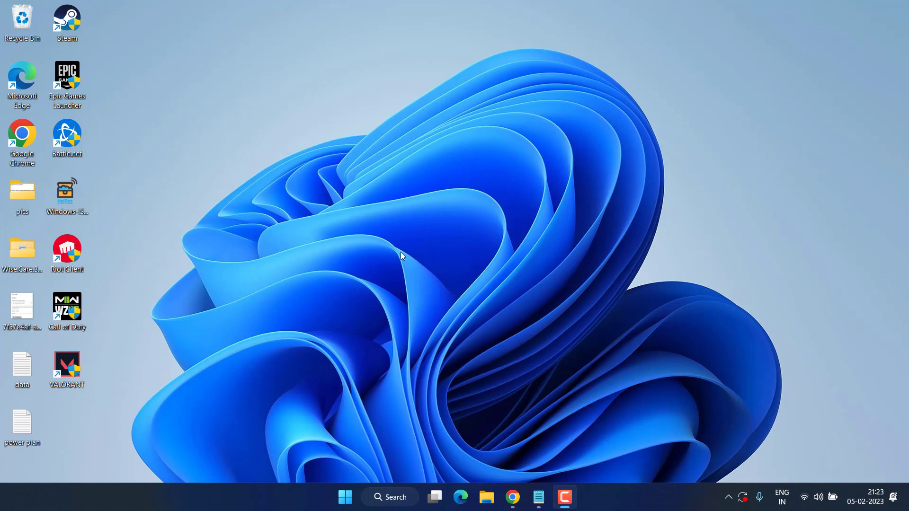
Launch Registry Editor by running regedit from the Start button's Run box.
{"action": "right_click", "coordinate": [345, 496]}
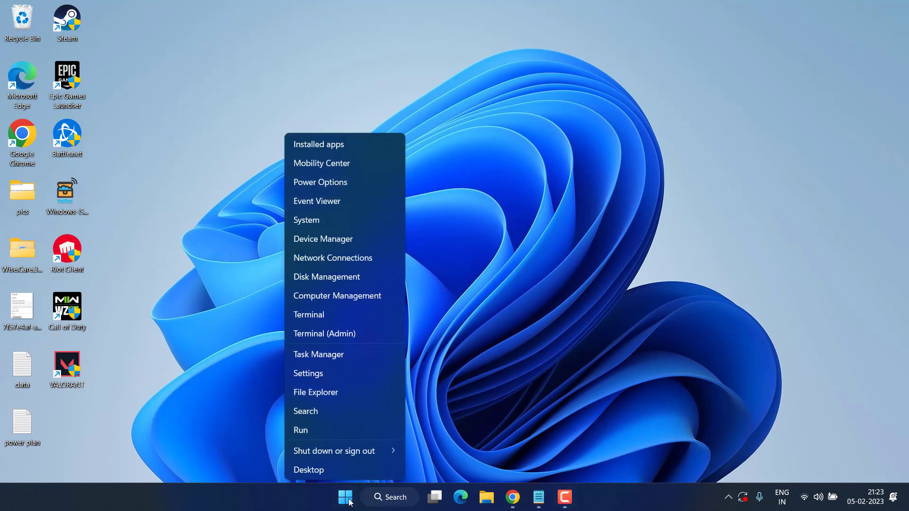
{"action": "left_click", "coordinate": [307, 429]}
{"action": "type", "text": "regedit"}
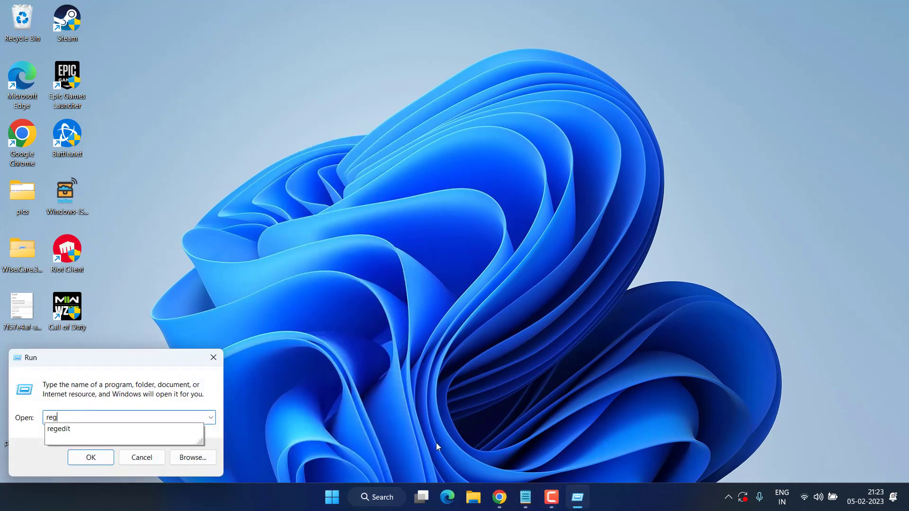
{"action": "key", "text": "Return"}
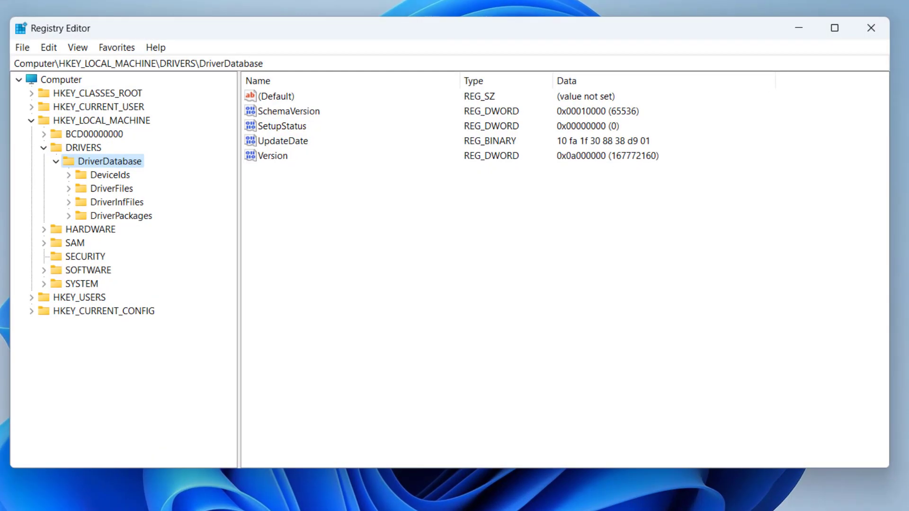
Navigate the address bar to HKEY_CURRENT_USER\Software\Microsoft\Windows\CurrentVersion\Policies and focus its values pane.
{"action": "left_click", "coordinate": [137, 64]}
{"action": "left_click_drag", "start_coordinate": [272, 63], "coordinate": [8, 63]}
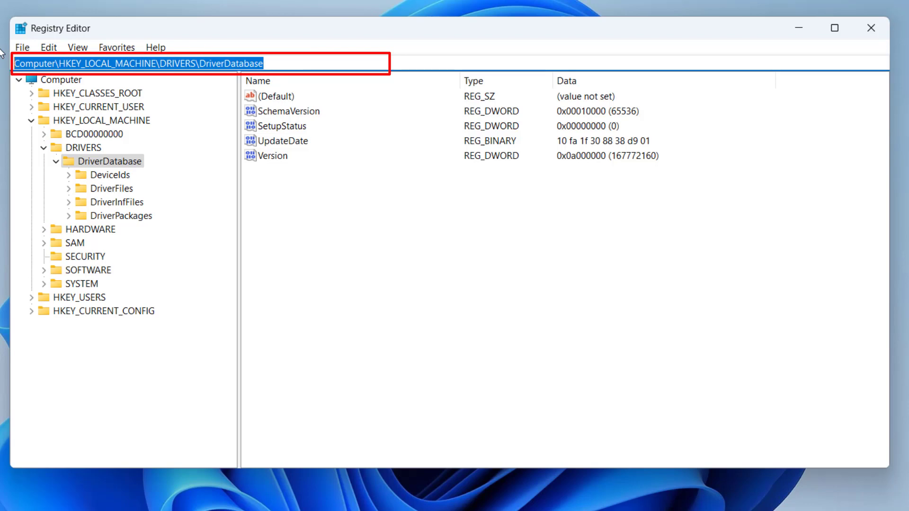
{"action": "type", "text": "HKEY_CURRENT_USER\\Software\\Microsoft\\Windows\\CurrentVersion\\Policies"}
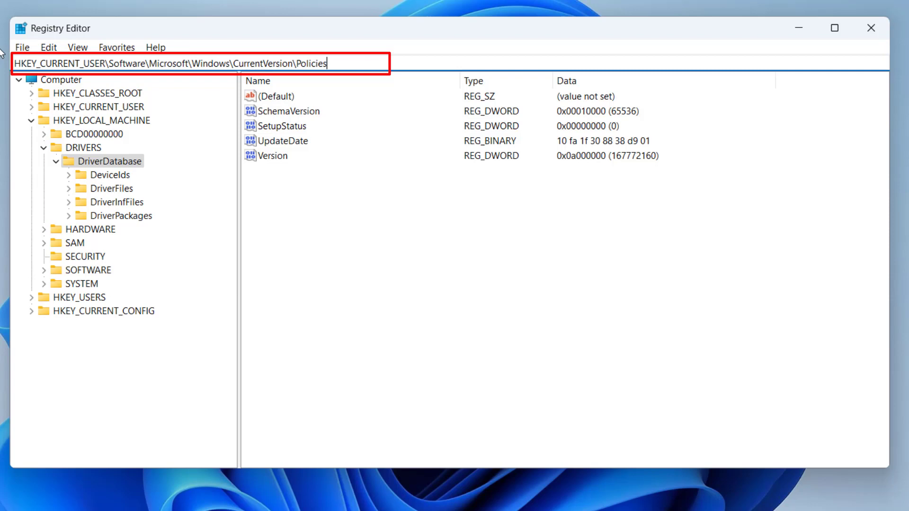
{"action": "key", "text": "Return"}
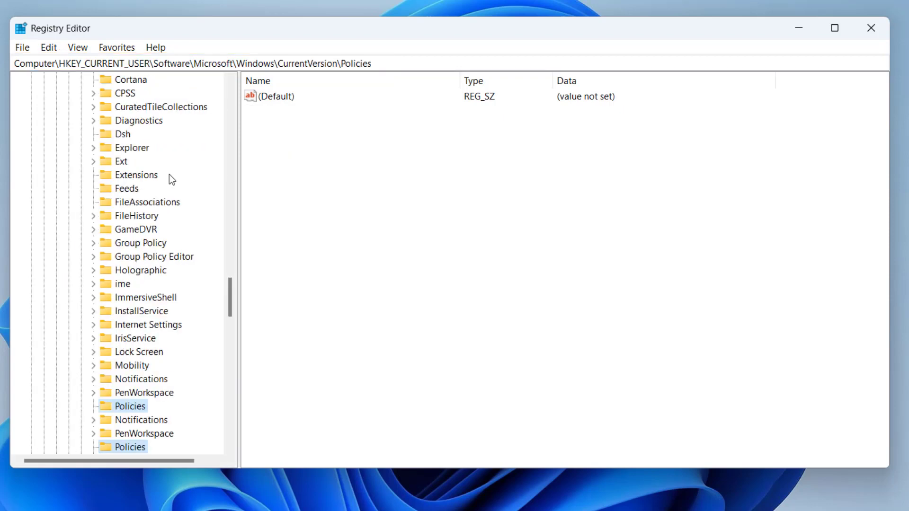
{"action": "scroll", "coordinate": [169, 174], "scroll_direction": "down", "scroll_amount": 4}
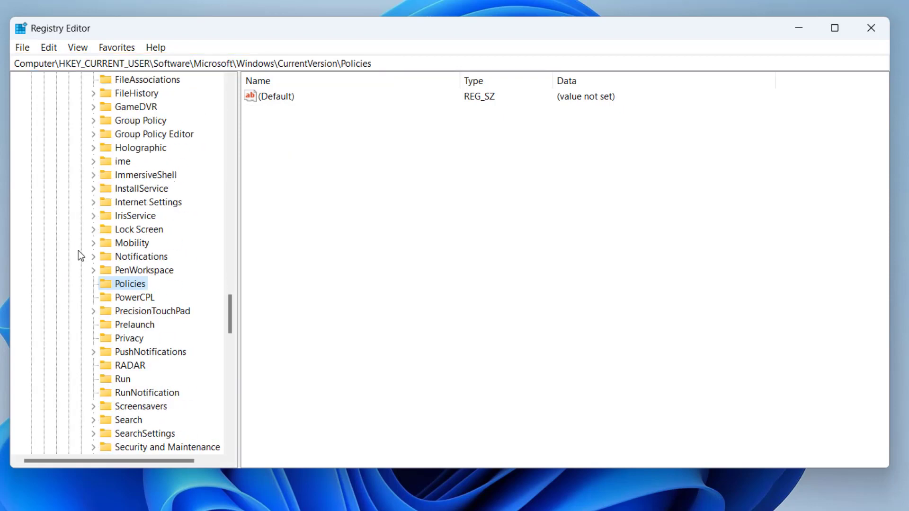
{"action": "left_click", "coordinate": [348, 136]}
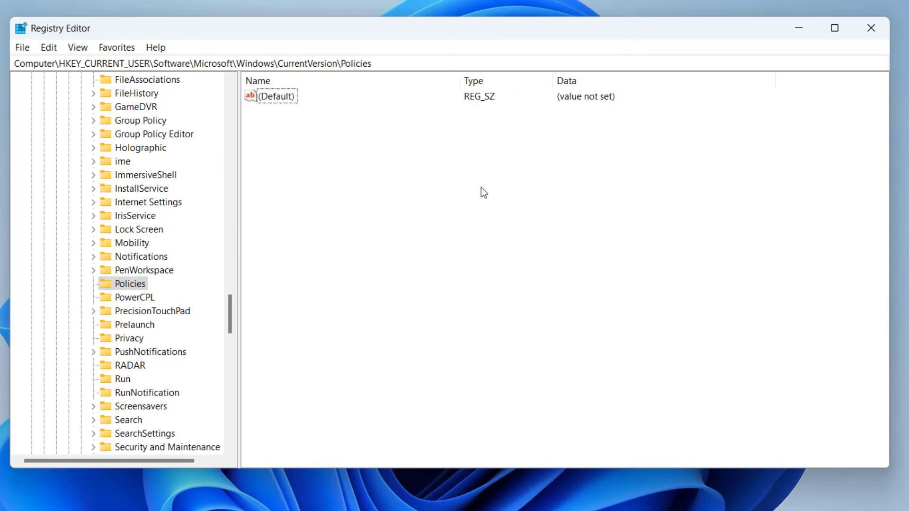
Create a new DWORD (32-bit) value named NoDispCPL under Policies.
{"action": "right_click", "coordinate": [325, 160]}
{"action": "mouse_move", "coordinate": [363, 170]}
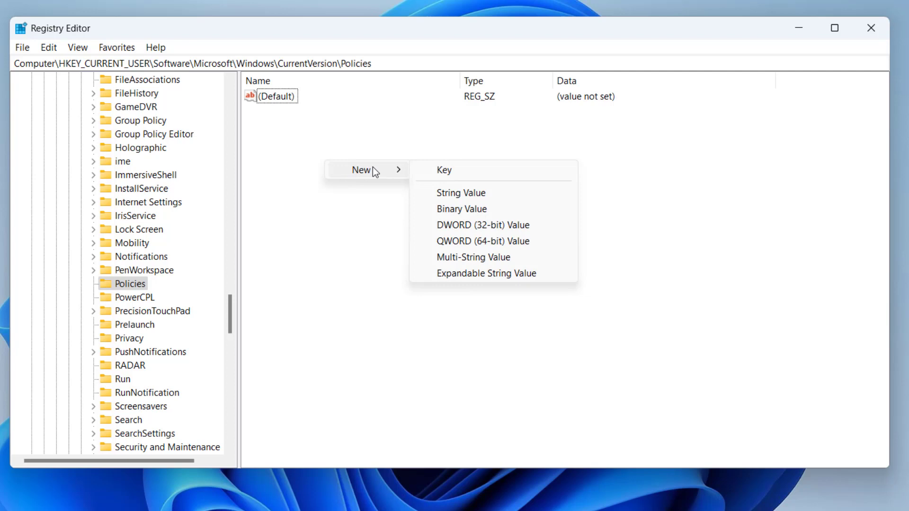
{"action": "left_click", "coordinate": [502, 225]}
{"action": "type", "text": "No"}
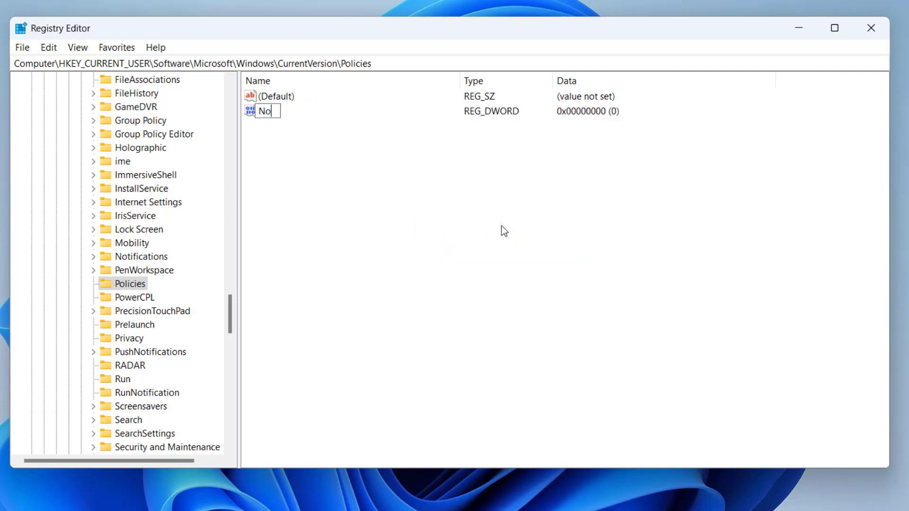
{"action": "type", "text": "Disp"}
{"action": "type", "text": "CPL"}
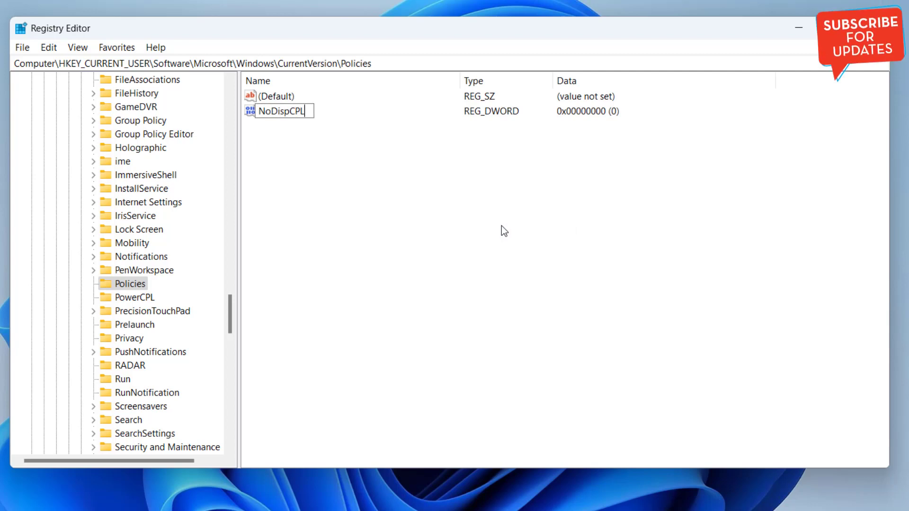
{"action": "key", "text": "Return"}
Set NoDispCPL's value data to 0 and put Registry Editor away.
{"action": "double_click", "coordinate": [281, 111]}
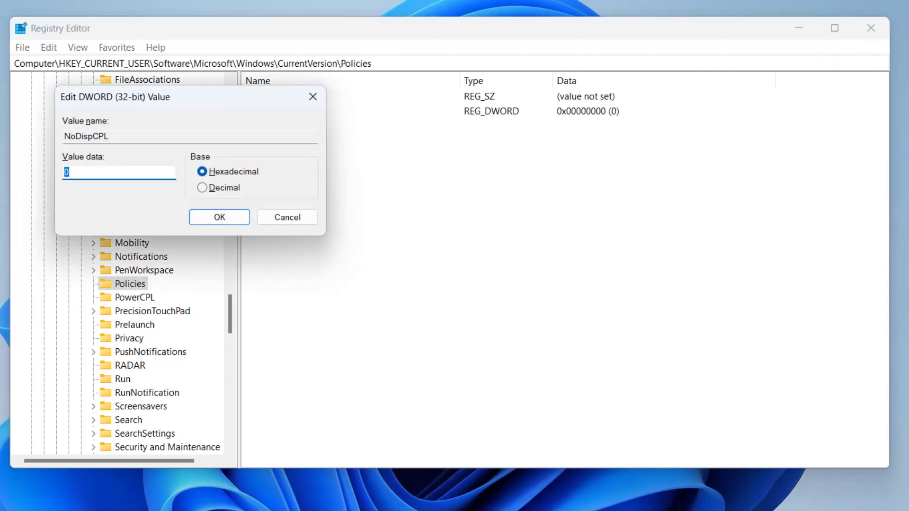
{"action": "left_click", "coordinate": [124, 171]}
{"action": "left_click", "coordinate": [218, 217]}
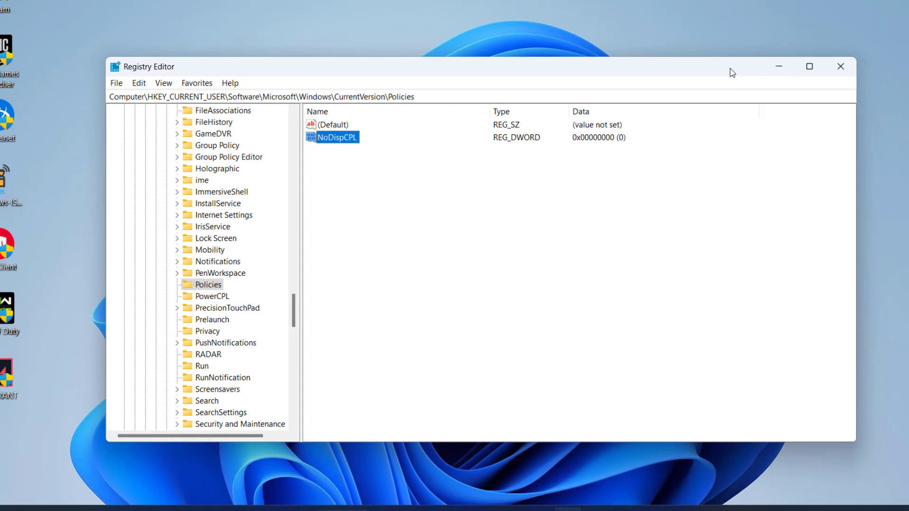
{"action": "left_click", "coordinate": [778, 66]}
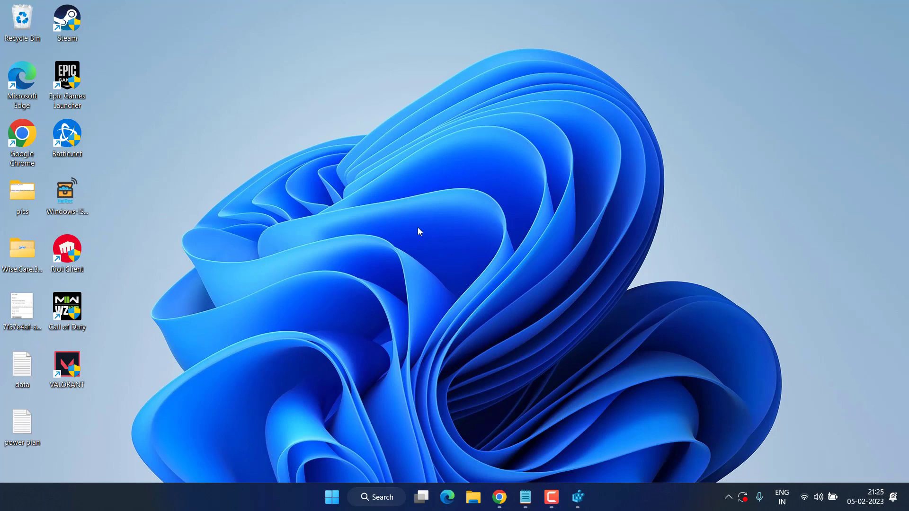
Open Windows search to look for Command Prompt (cmd).
{"action": "key", "text": "super"}
{"action": "type", "text": "cmd"}
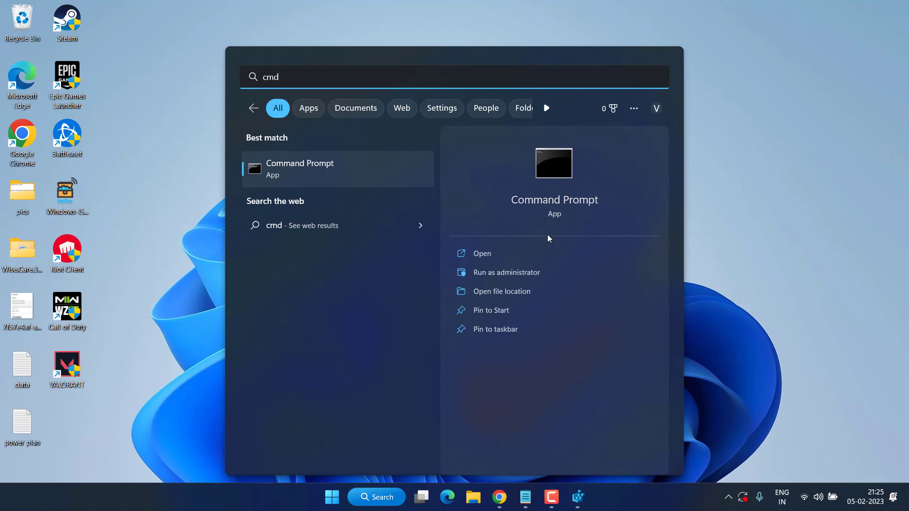
Start Command Prompt as administrator and run chkdsk, which reports no file system problems.
{"action": "left_click", "coordinate": [515, 274]}
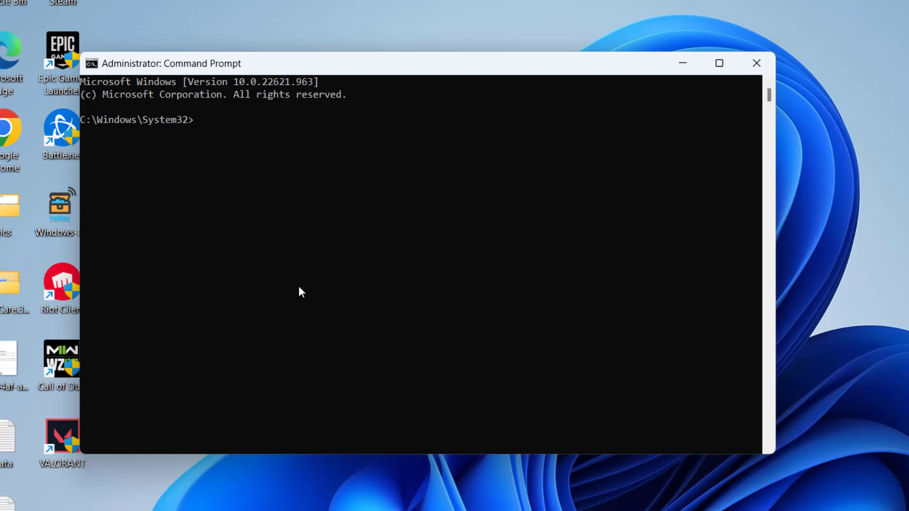
{"action": "type", "text": "chkdsk"}
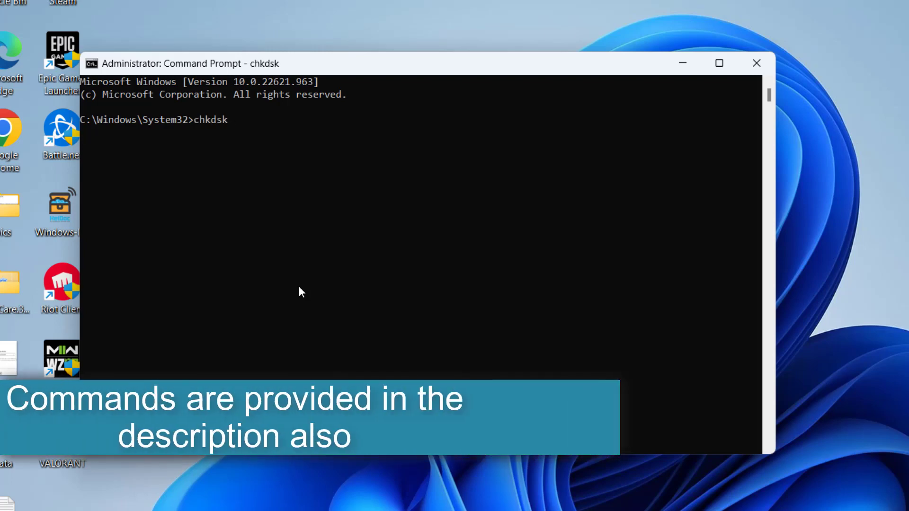
{"action": "key", "text": "Return"}
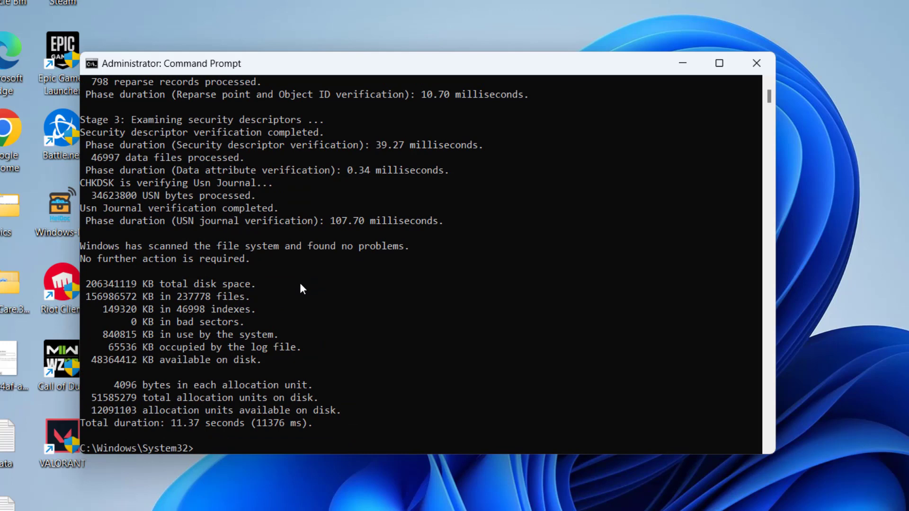
{"action": "type", "text": "prompt"}
Run sfc /scanfile, then sfc /verifyfile, on ieframe.dll with no integrity violations found.
{"action": "key", "text": "Return"}
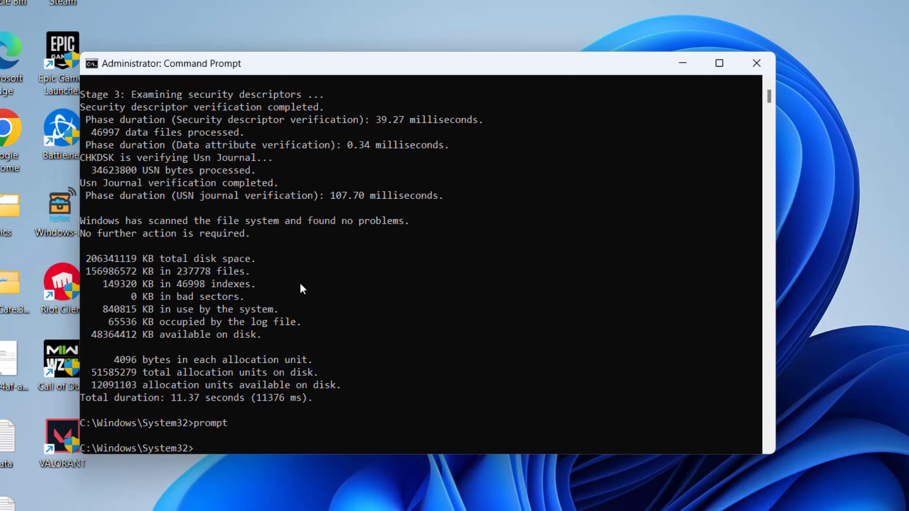
{"action": "type", "text": "sfc /scanfile=c:\\windows\\system32\\ieframe.dll"}
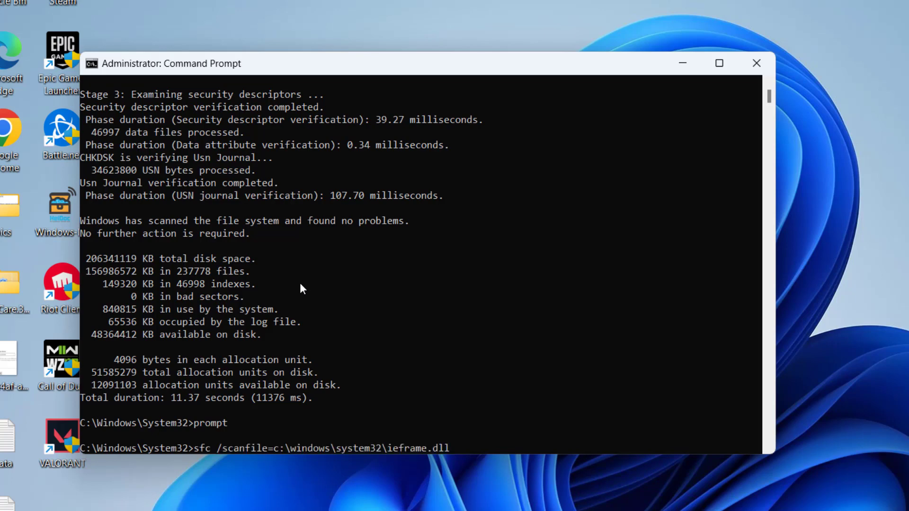
{"action": "scroll", "coordinate": [450, 297], "scroll_direction": "down", "scroll_amount": 1}
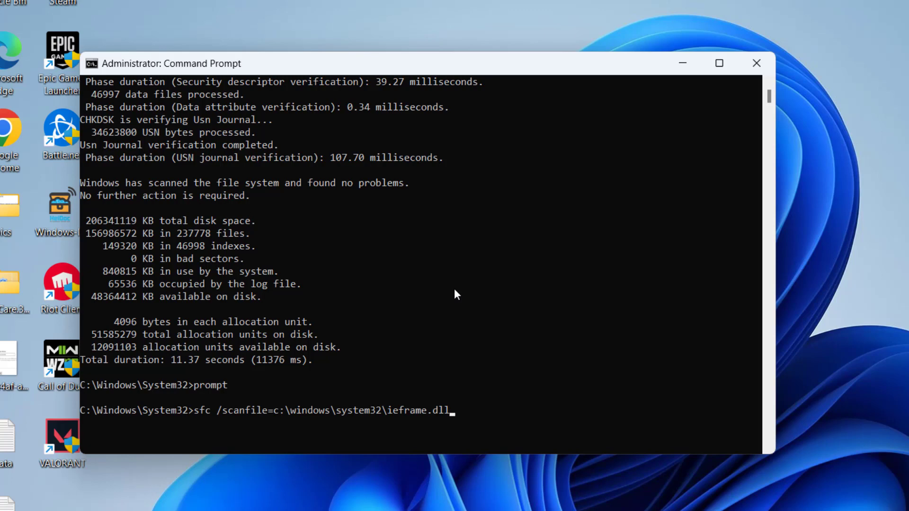
{"action": "key", "text": "Return"}
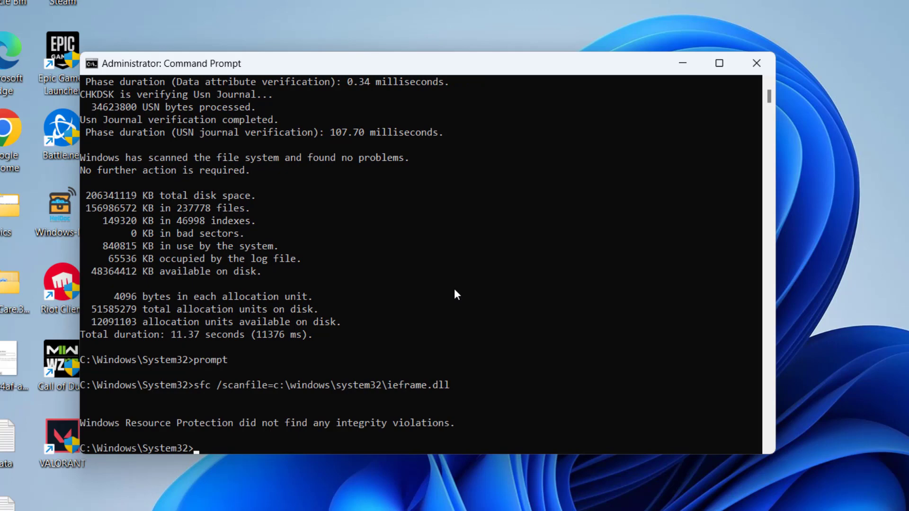
{"action": "scroll", "coordinate": [453, 288], "scroll_direction": "down", "scroll_amount": 1}
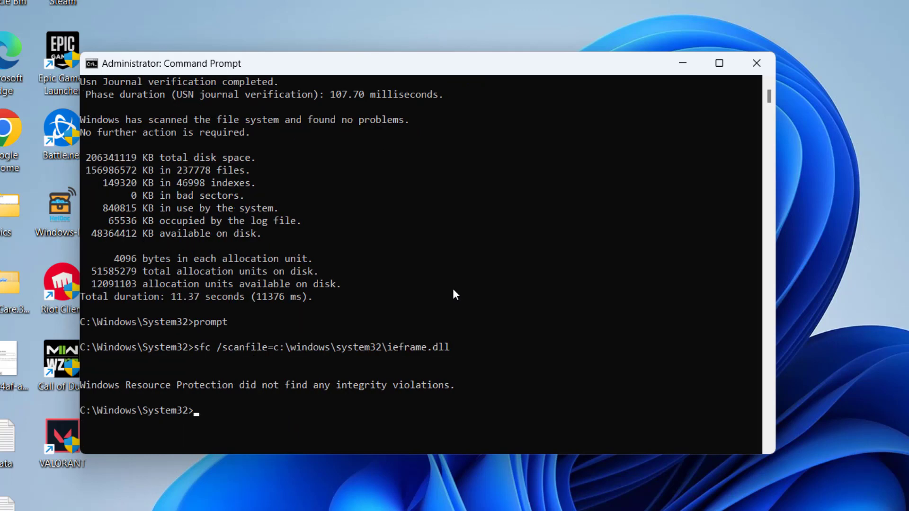
{"action": "key", "text": "Up"}
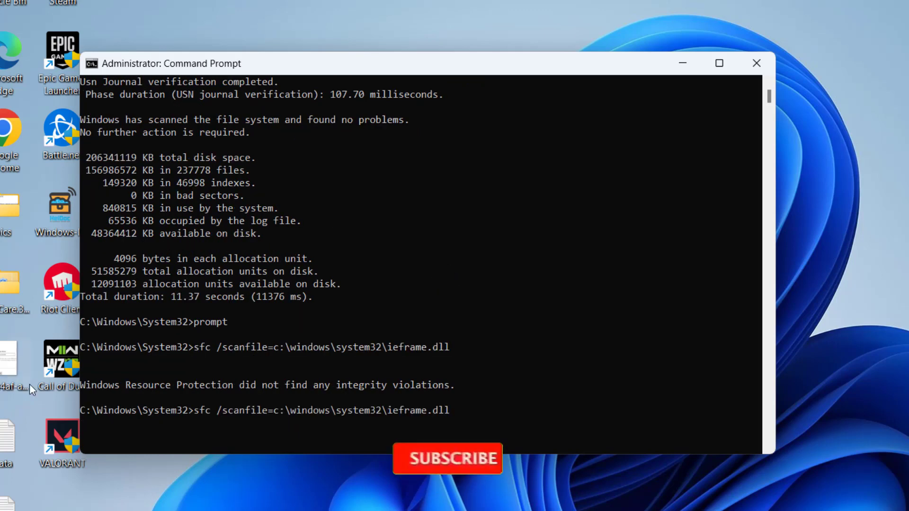
{"action": "left_click", "coordinate": [247, 416]}
{"action": "key", "text": "BackSpace"}
{"action": "key", "text": "BackSpace"}
{"action": "key", "text": "BackSpace"}
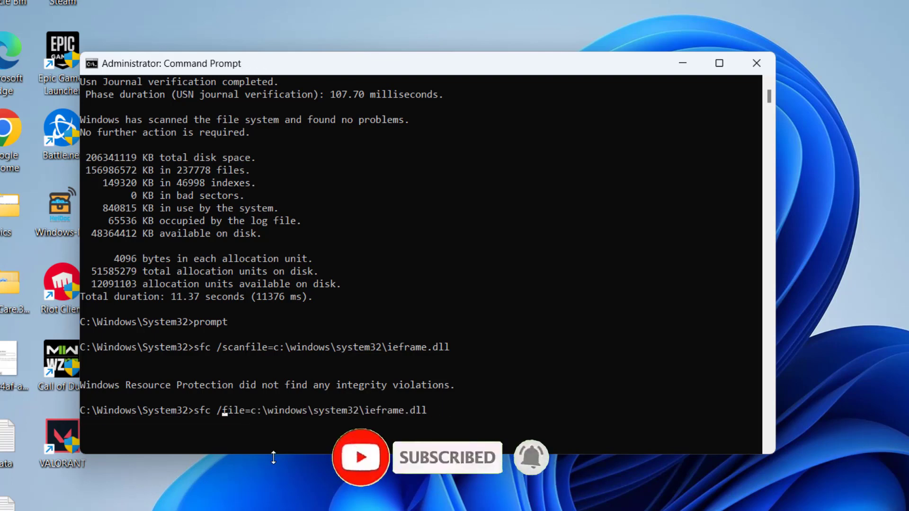
{"action": "type", "text": "verify"}
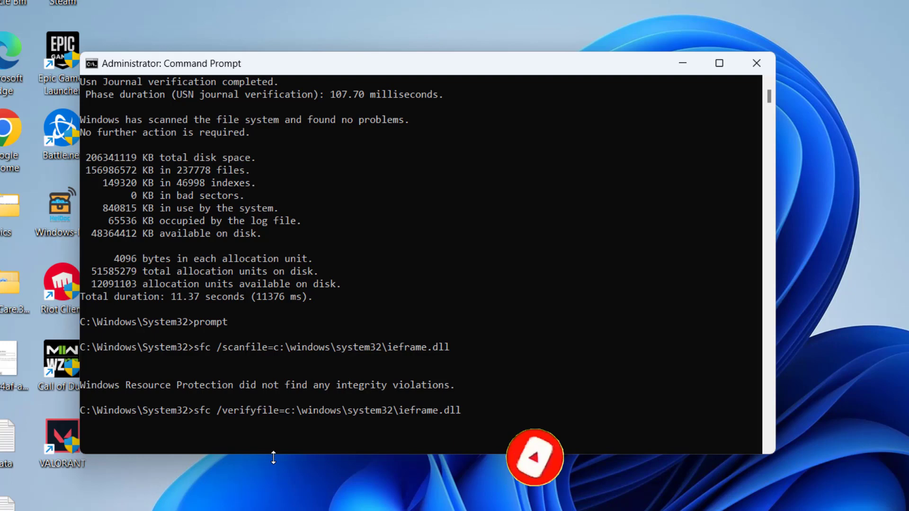
{"action": "key", "text": "Return"}
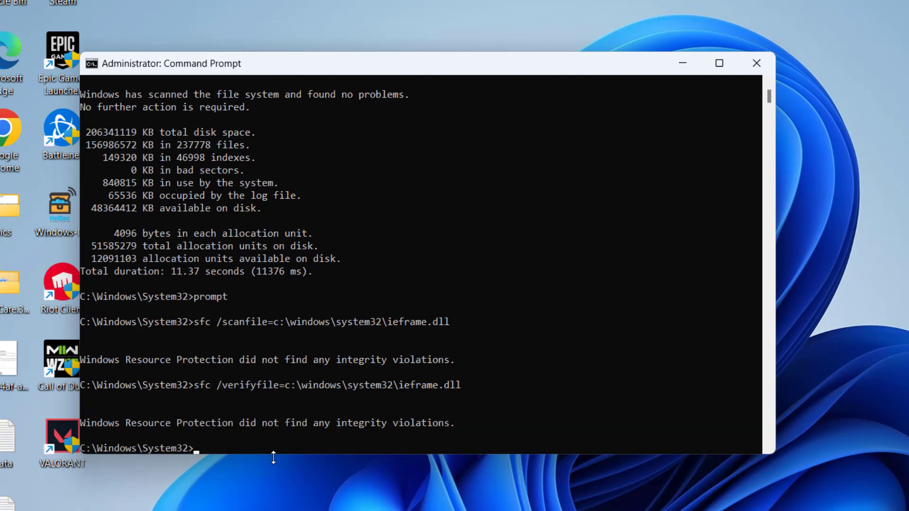
{"action": "type", "text": "assoc"}
Run assoc, start sfc /scannow, and minimize the Command Prompt window.
{"action": "key", "text": "Return"}
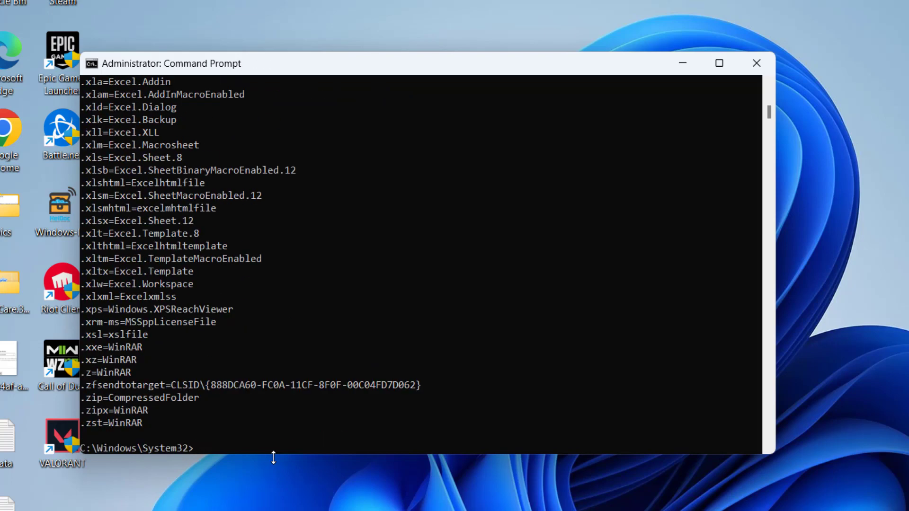
{"action": "type", "text": "sfc"}
{"action": "type", "text": " /scannow"}
{"action": "key", "text": "Return"}
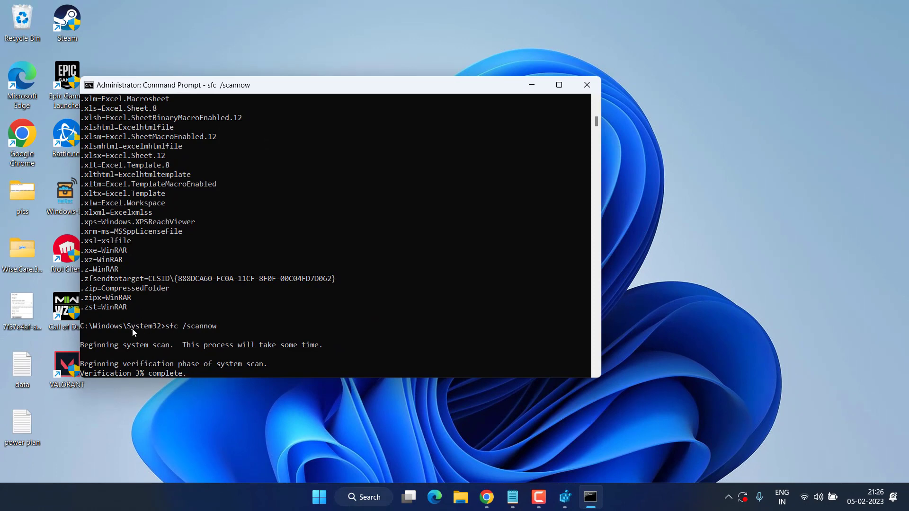
{"action": "left_click", "coordinate": [531, 85]}
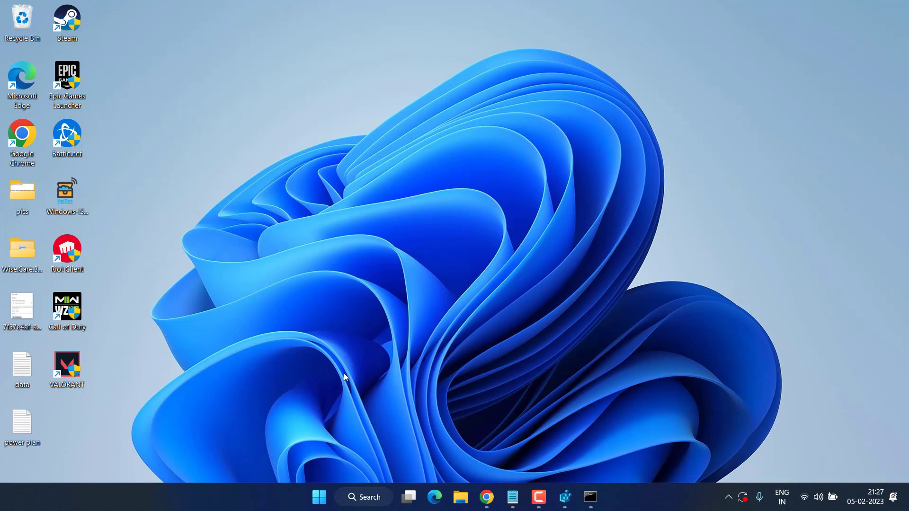
Open Device Manager from the Start button menu and expand the Monitors category.
{"action": "right_click", "coordinate": [322, 497]}
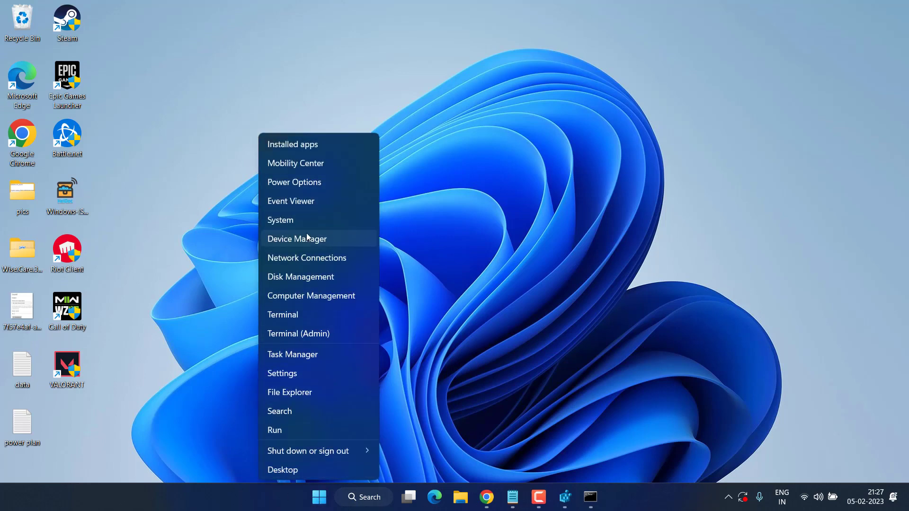
{"action": "left_click", "coordinate": [320, 243]}
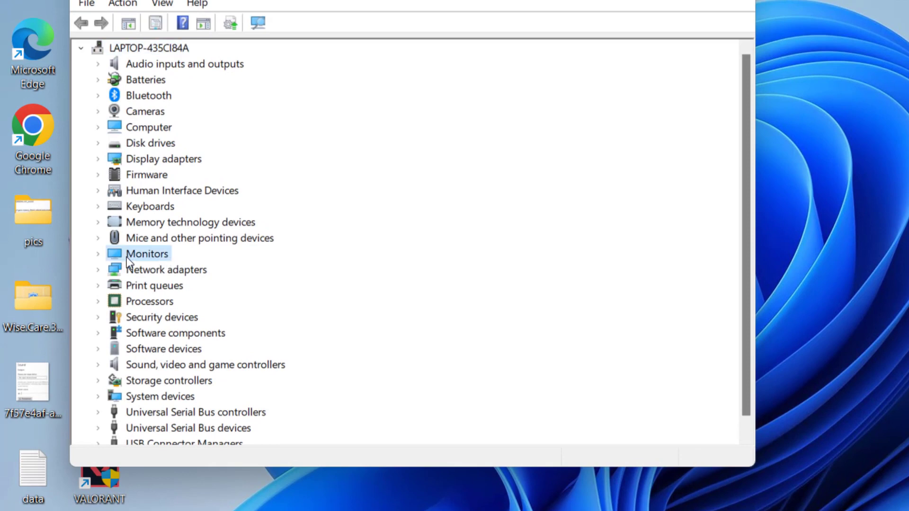
{"action": "left_click", "coordinate": [98, 254]}
Disable the Integrated Monitor, confirm with Yes, then enable it again.
{"action": "left_click", "coordinate": [184, 269]}
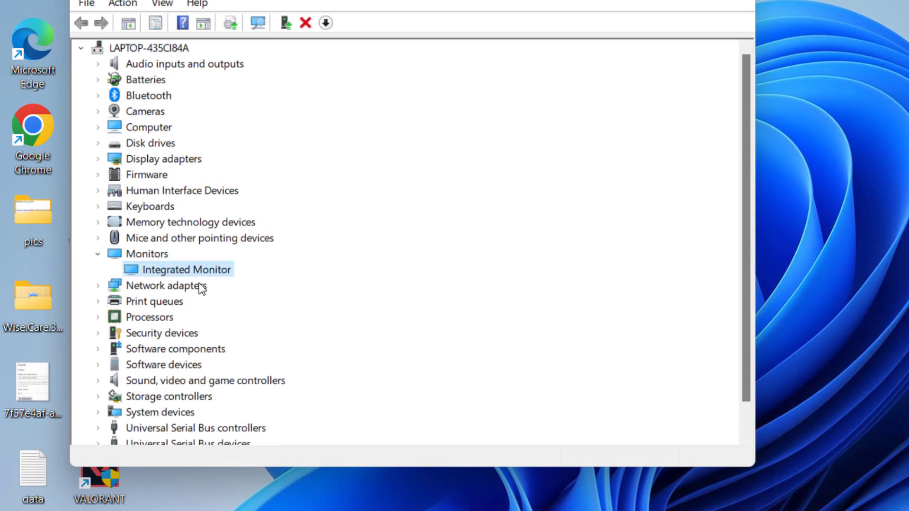
{"action": "right_click", "coordinate": [216, 275]}
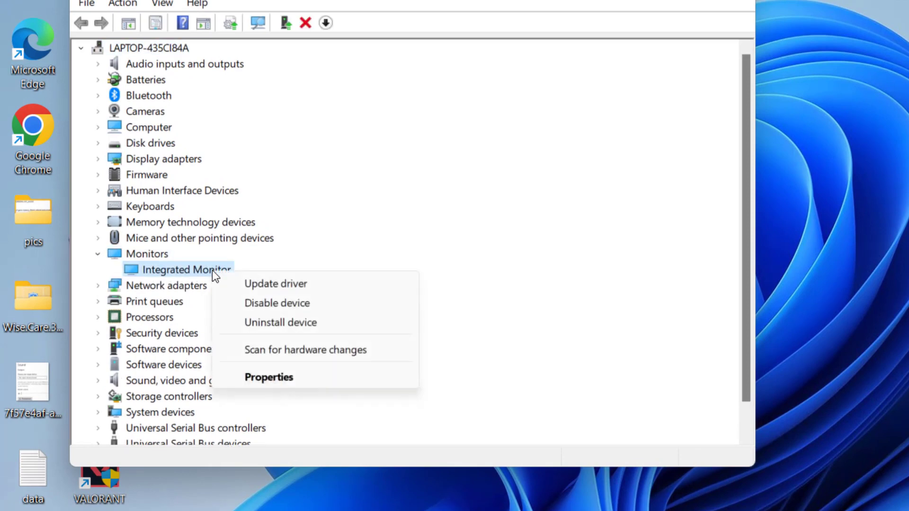
{"action": "left_click", "coordinate": [279, 303]}
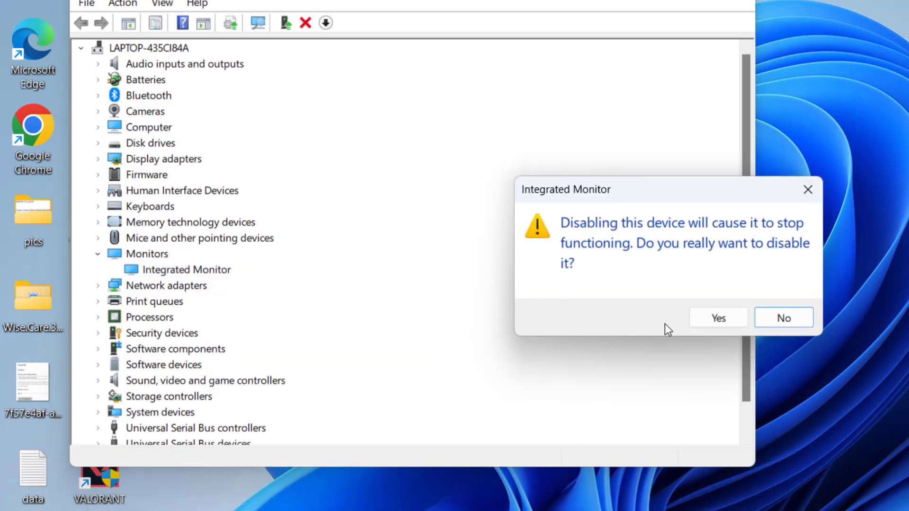
{"action": "left_click", "coordinate": [718, 318]}
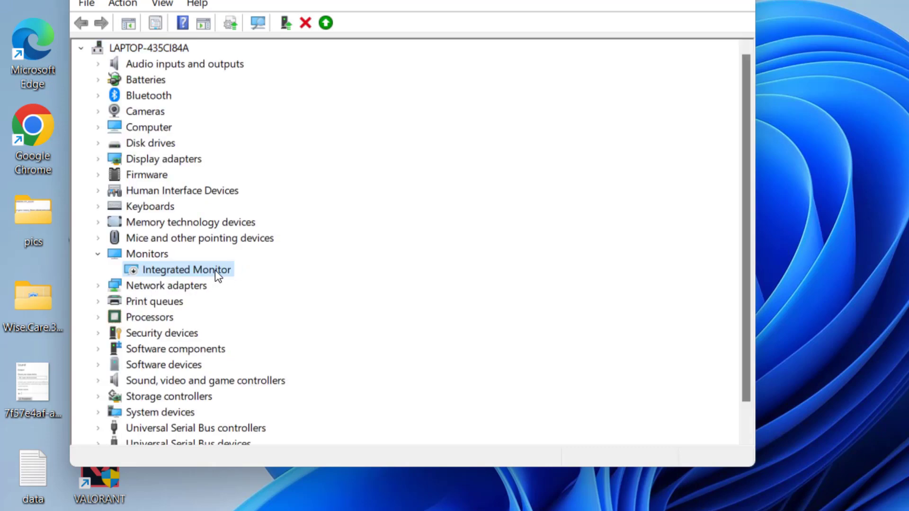
{"action": "right_click", "coordinate": [215, 271]}
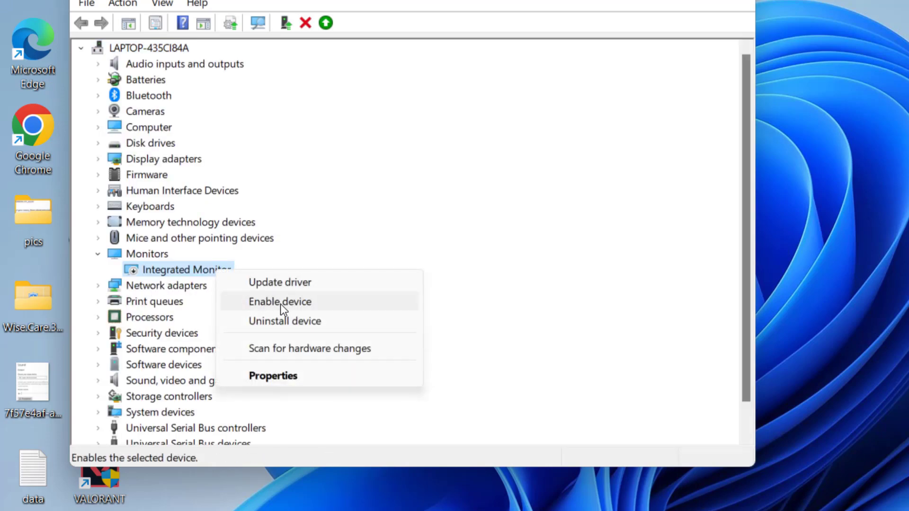
{"action": "left_click", "coordinate": [281, 304]}
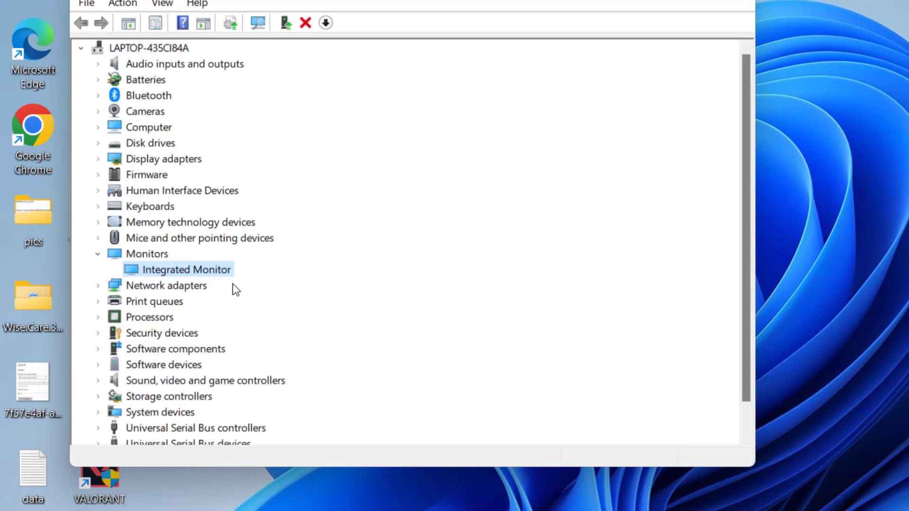
Auto-search for an Integrated Monitor driver, find the best one already installed, and close the results.
{"action": "right_click", "coordinate": [197, 269]}
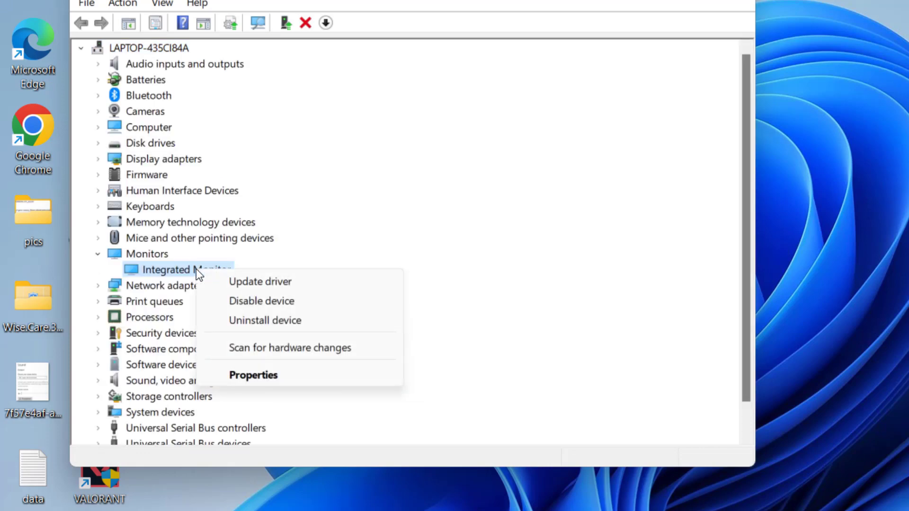
{"action": "left_click", "coordinate": [292, 284]}
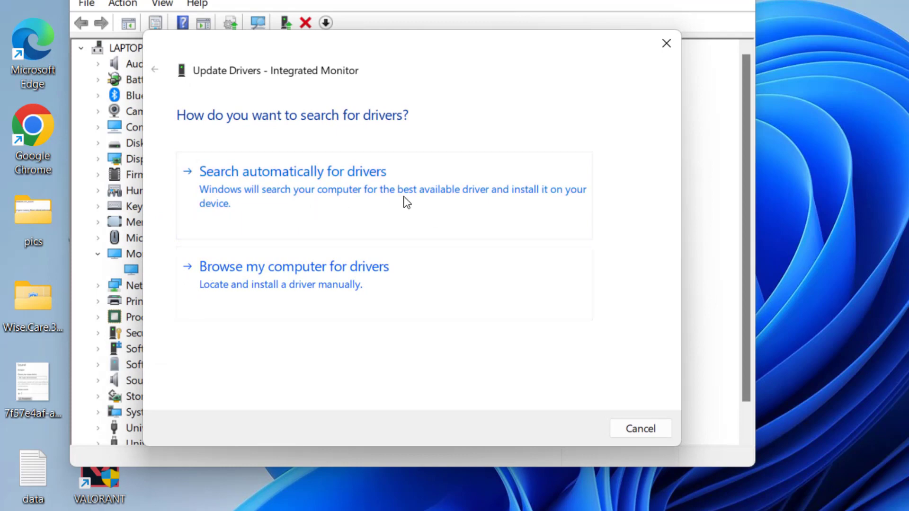
{"action": "left_click", "coordinate": [315, 199]}
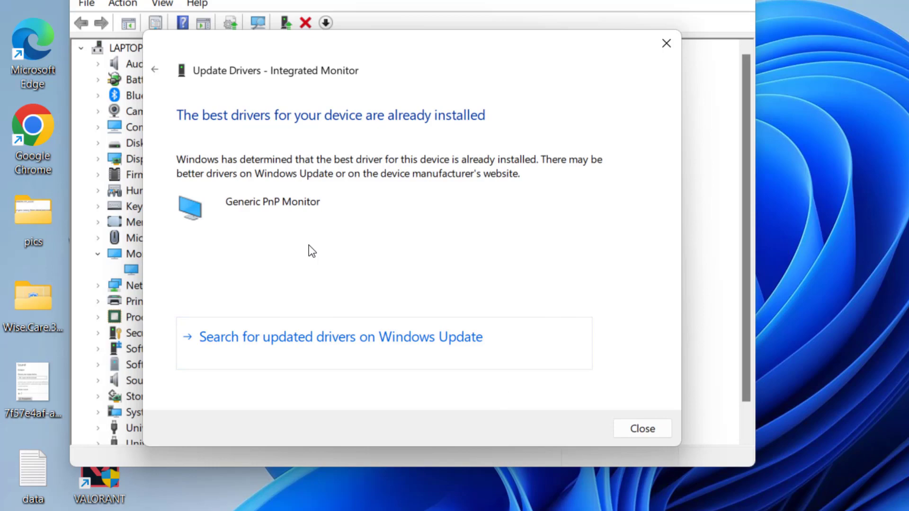
{"action": "left_click", "coordinate": [631, 432]}
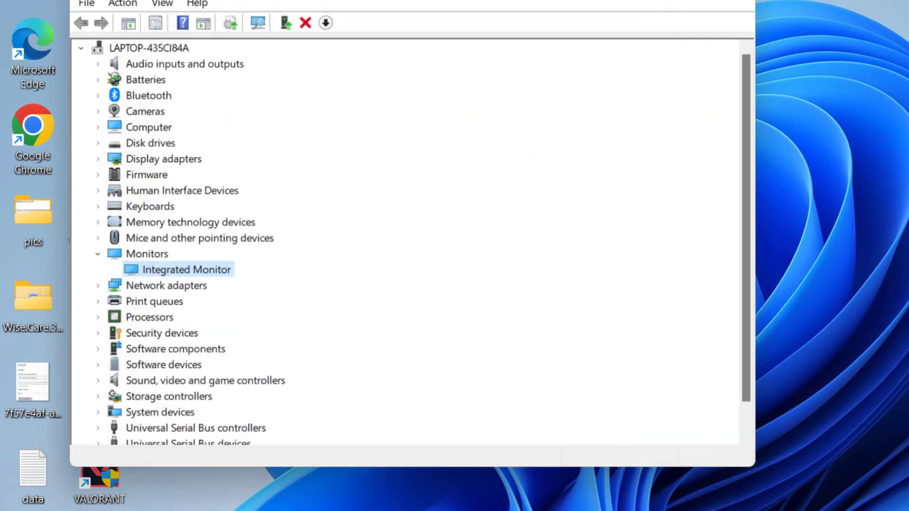